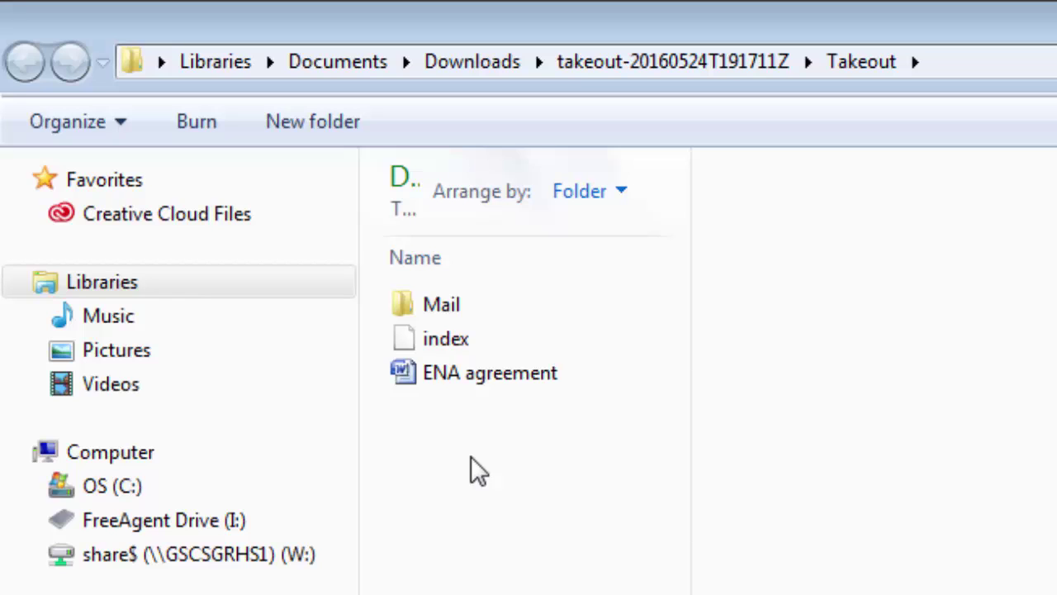
# - Open the Takeout export's Mail folder and select data center.mbox
pyautogui.click(444, 307)
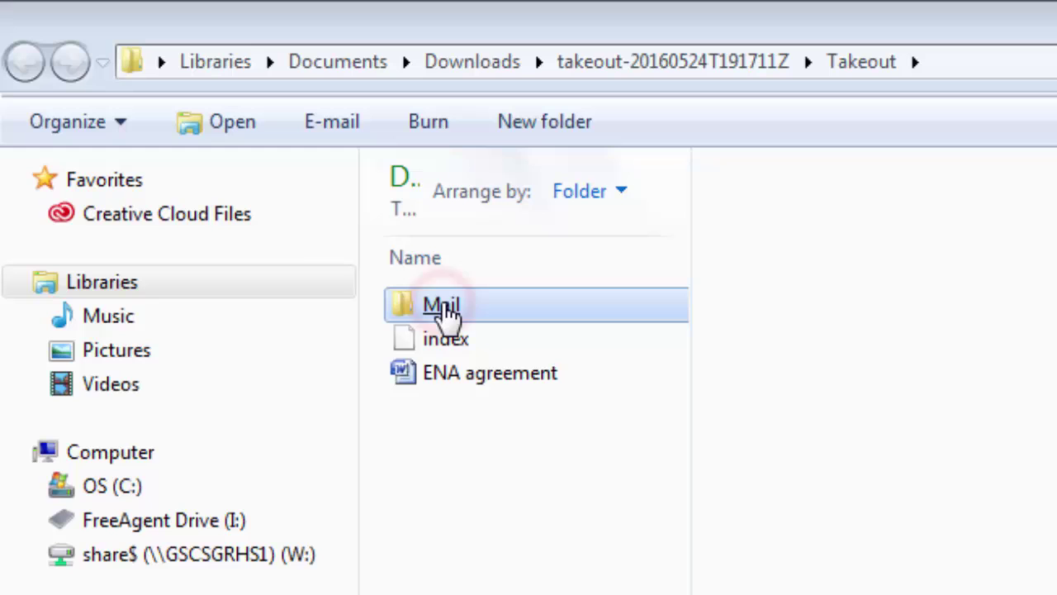
pyautogui.doubleClick(443, 306)
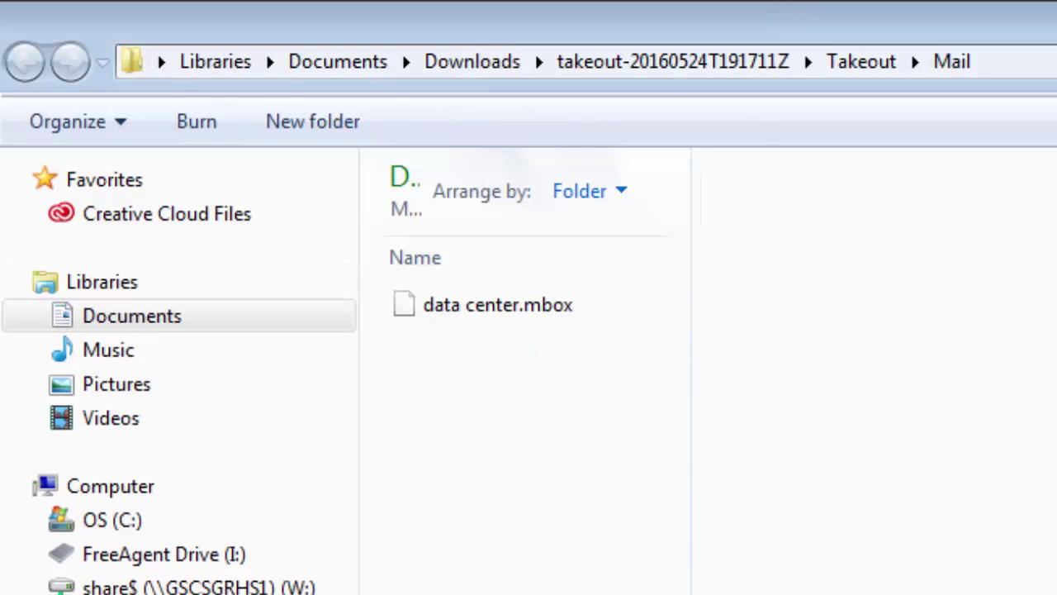
pyautogui.click(558, 318)
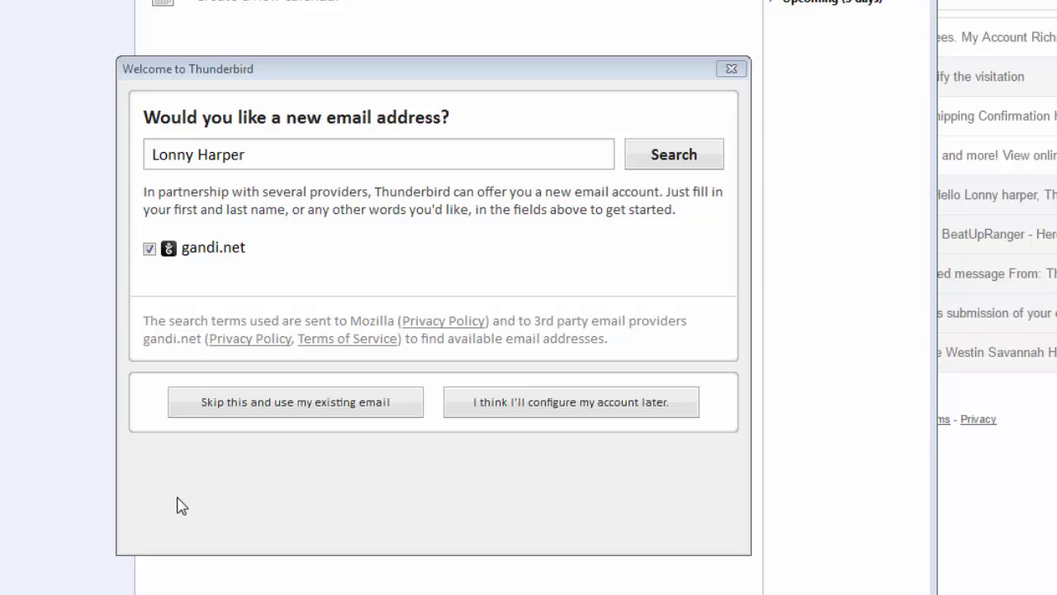
pyautogui.click(265, 405)
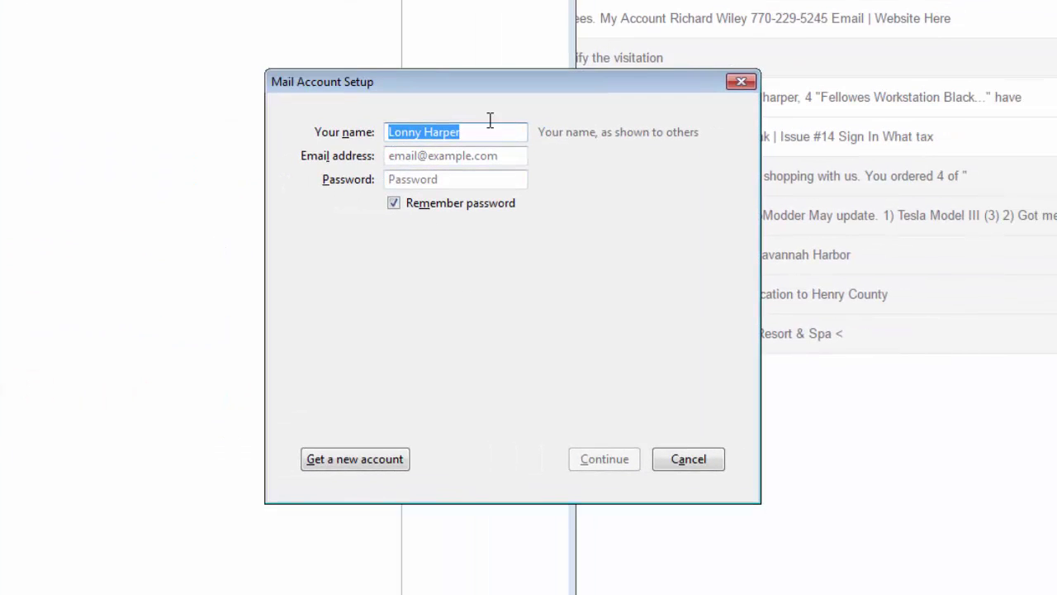
pyautogui.click(441, 159)
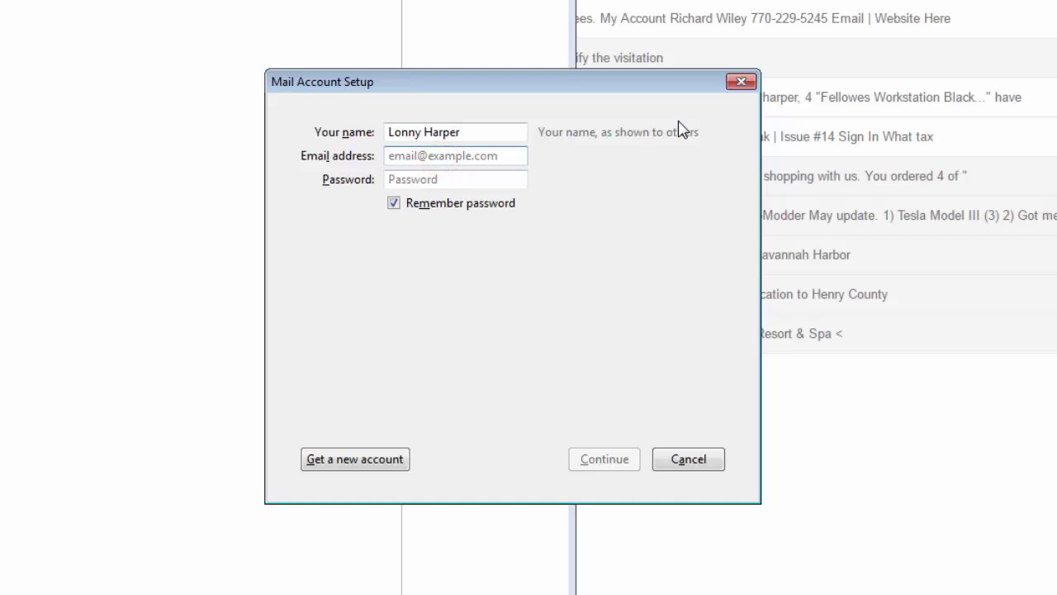
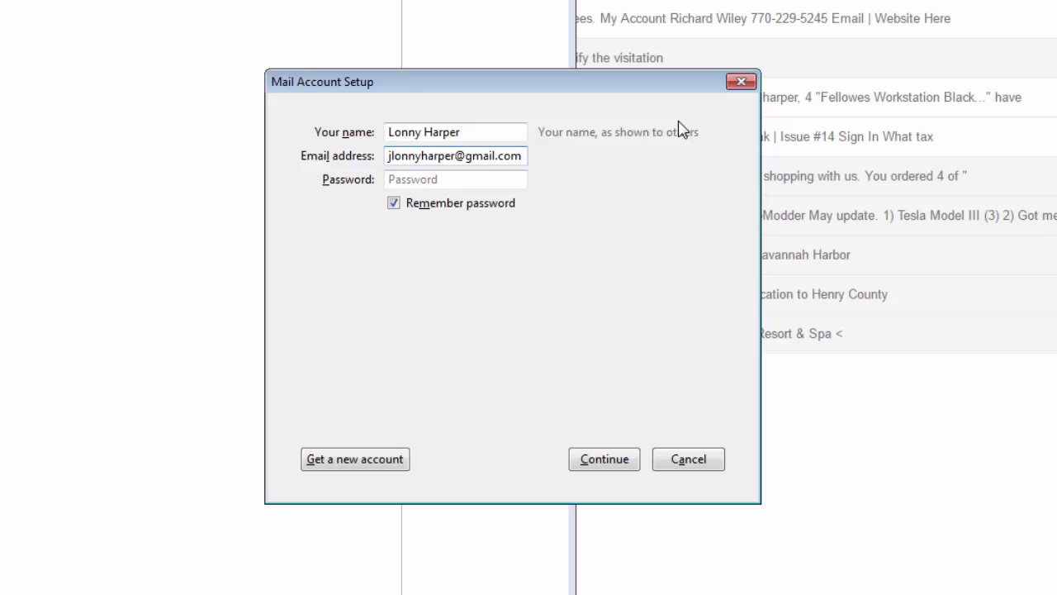
pyautogui.press('Tab')
pyautogui.write('password')
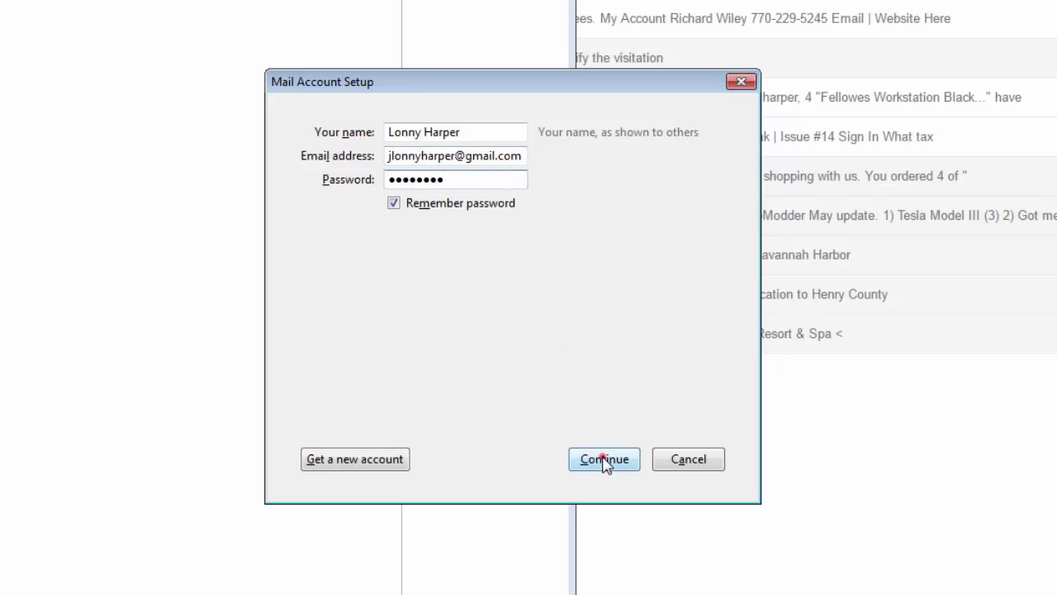
pyautogui.click(604, 459)
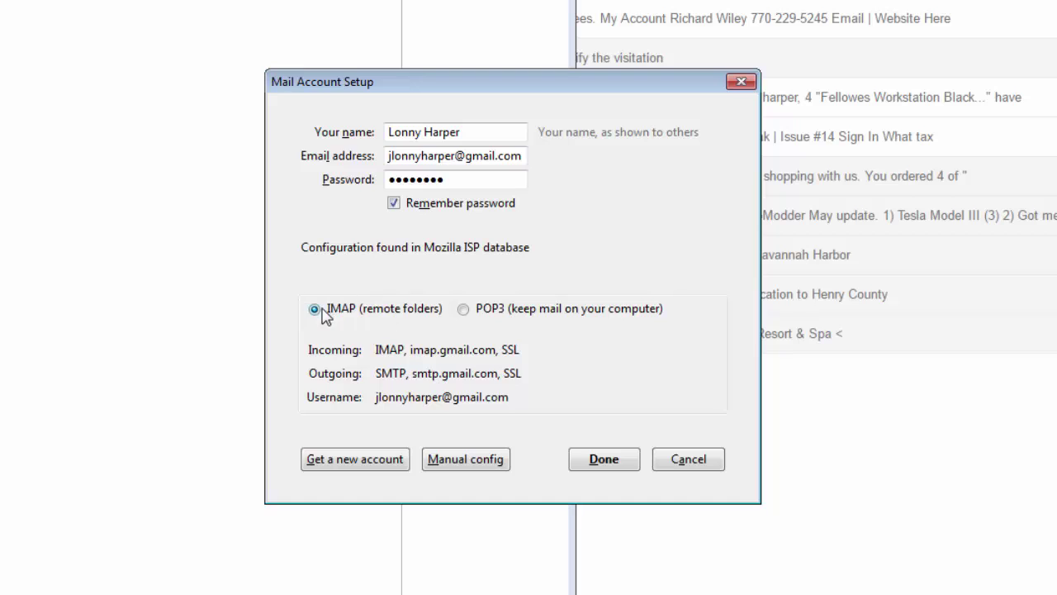
pyautogui.click(606, 459)
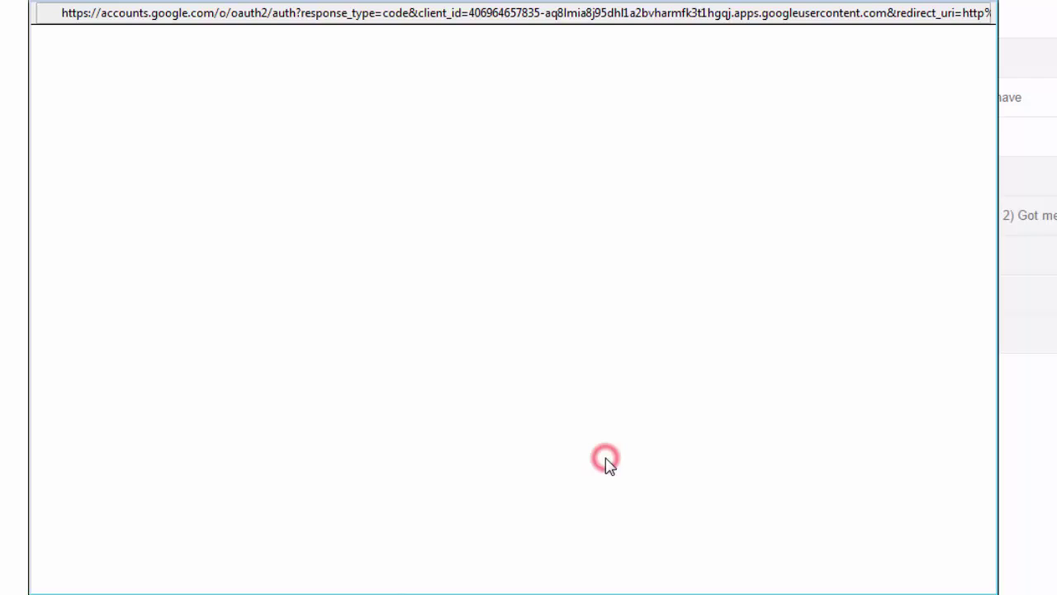
# - Sign in on the Google page and allow Thunderbird access to the mail
pyautogui.click(518, 316)
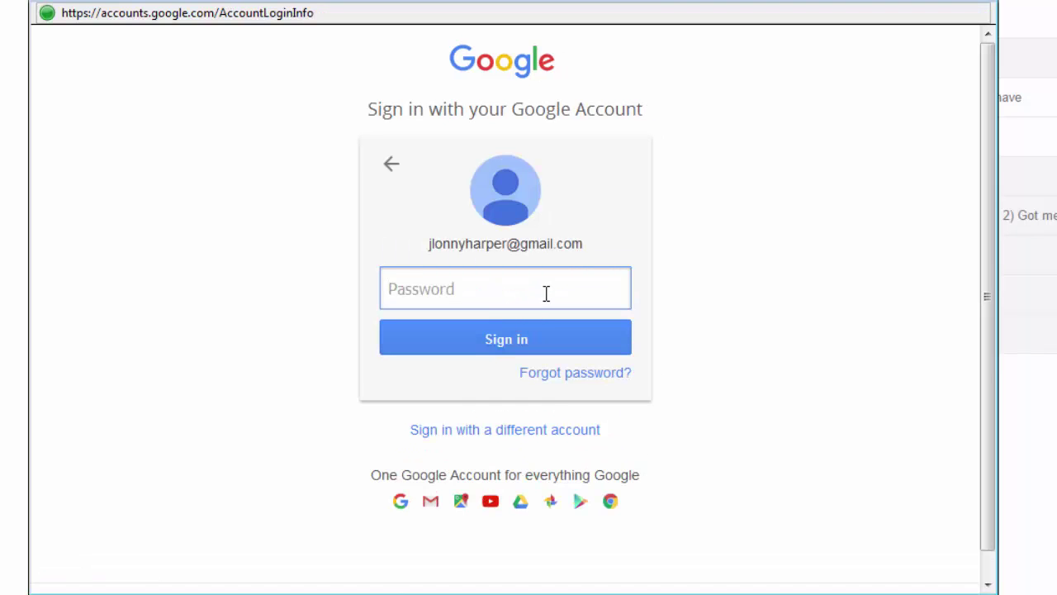
pyautogui.write('********')
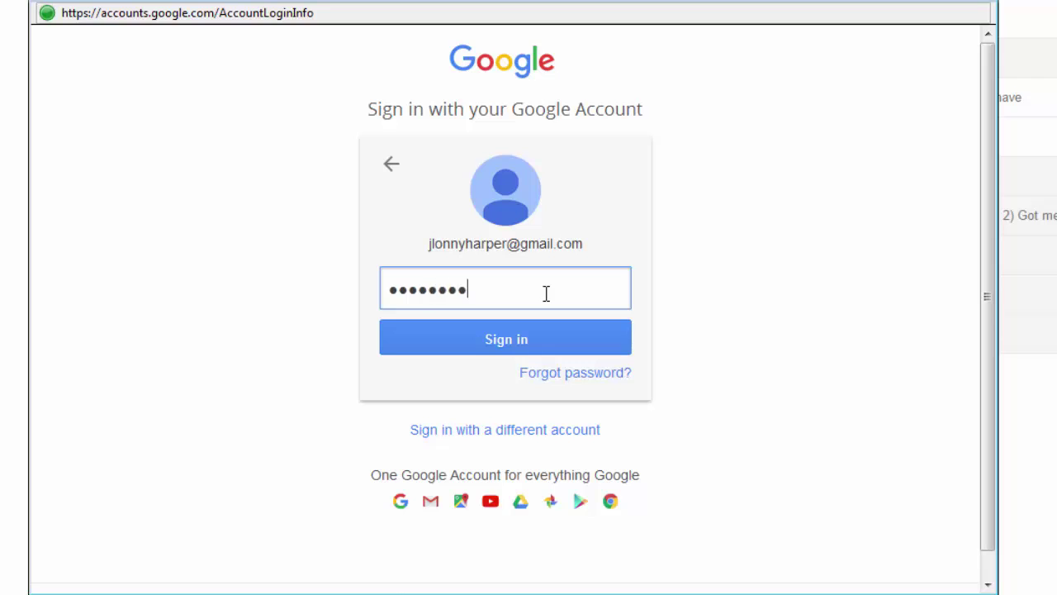
pyautogui.click(501, 349)
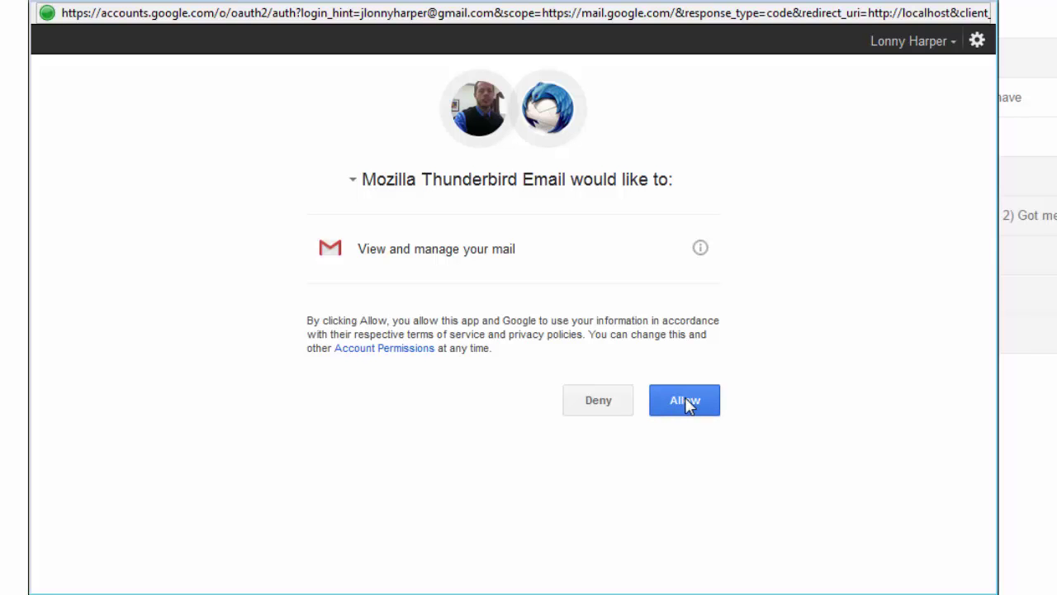
pyautogui.click(685, 402)
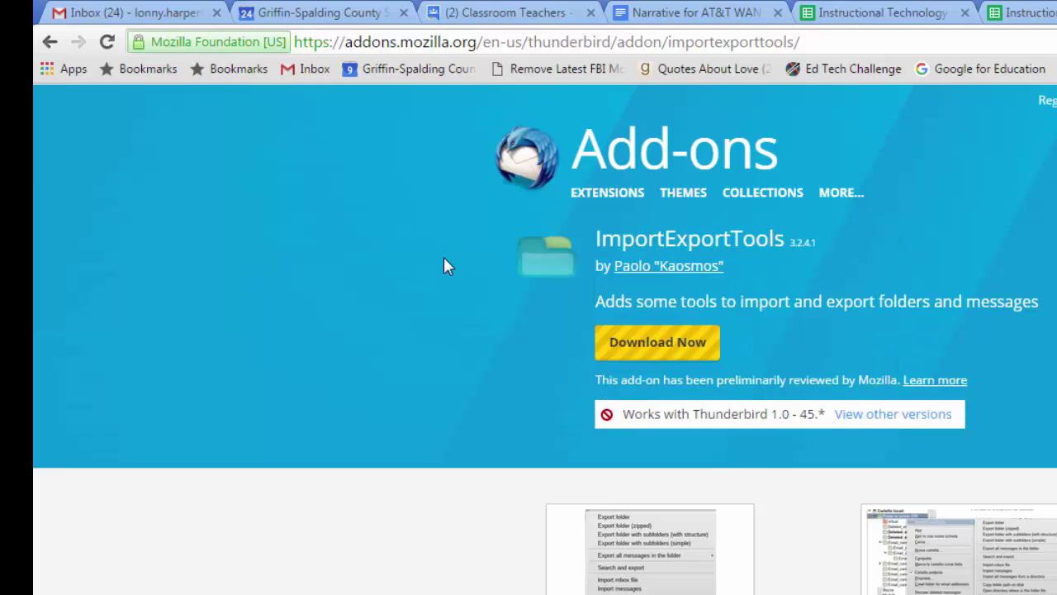
# - Download the ImportExportTools add-on and save the .xpi file to disk
pyautogui.click(654, 348)
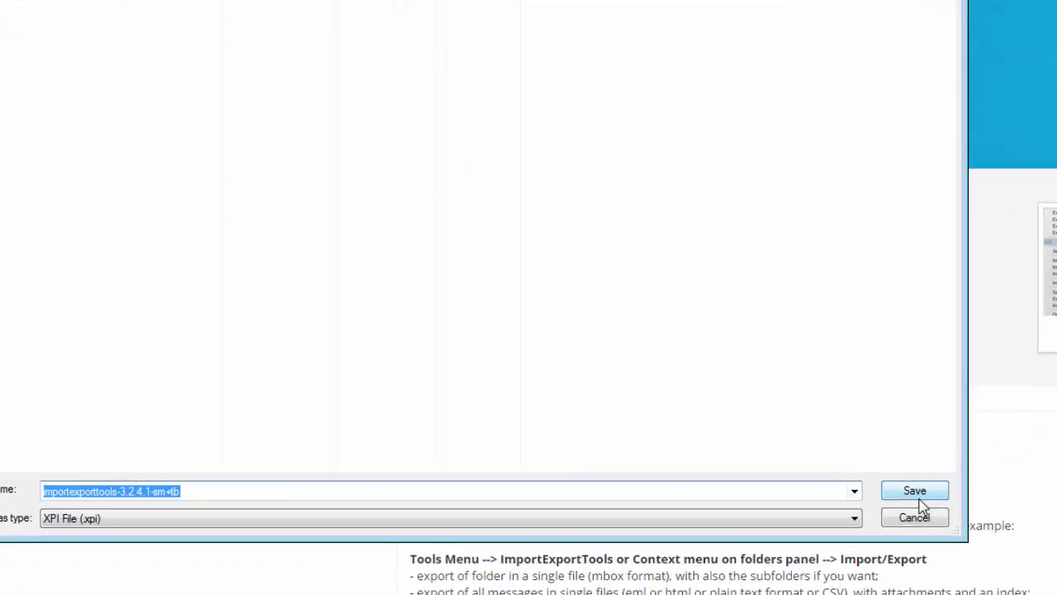
pyautogui.click(698, 540)
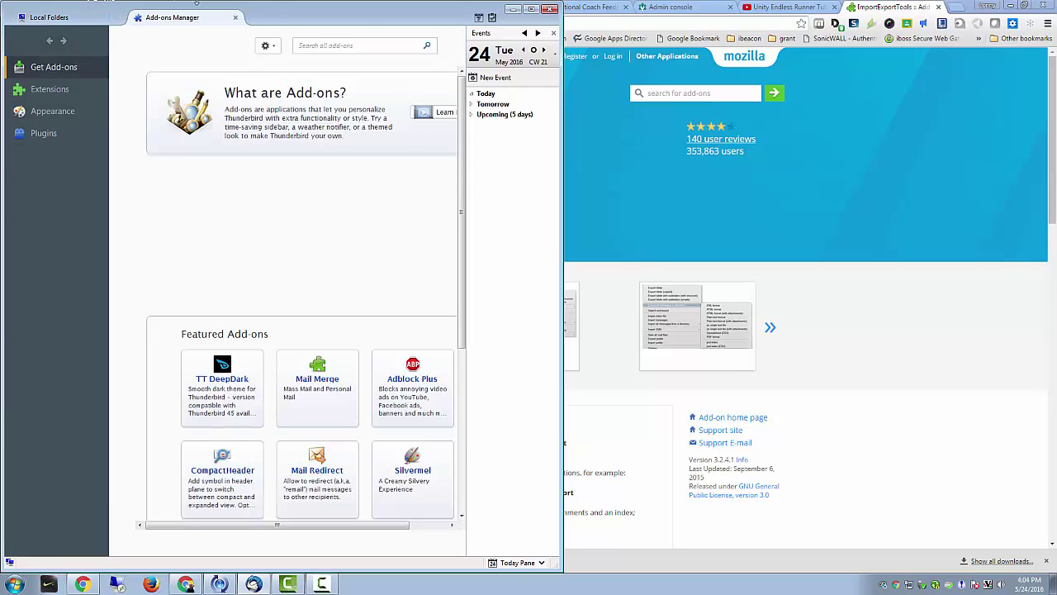
# - Drop the ImportExportTools .xpi into the Add-ons Manager, install it, and restart Thunderbird
pyautogui.moveTo(270, 12); pyautogui.dragTo(470, 15)
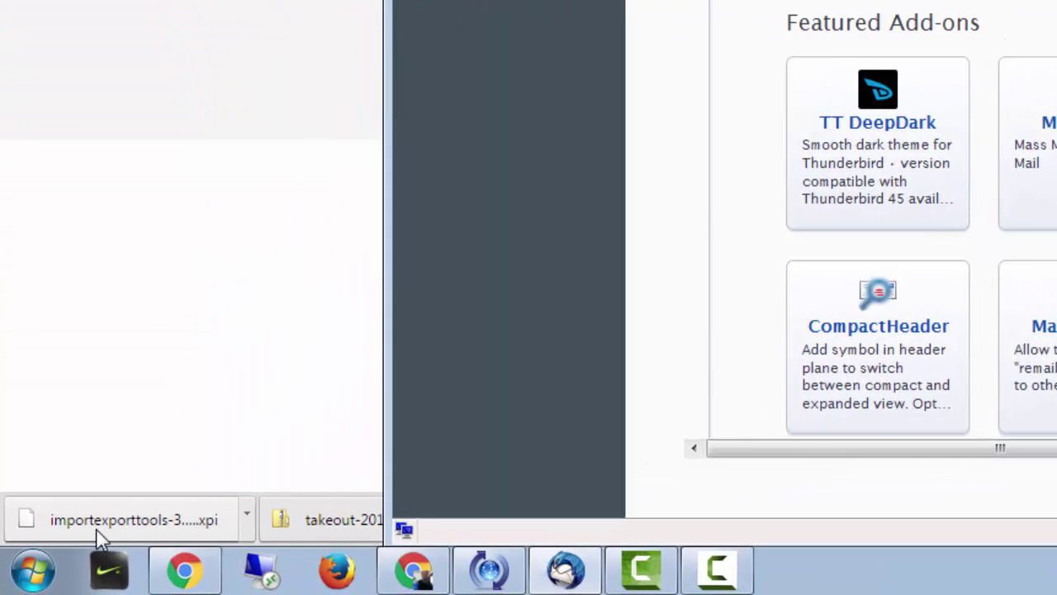
pyautogui.click(97, 520)
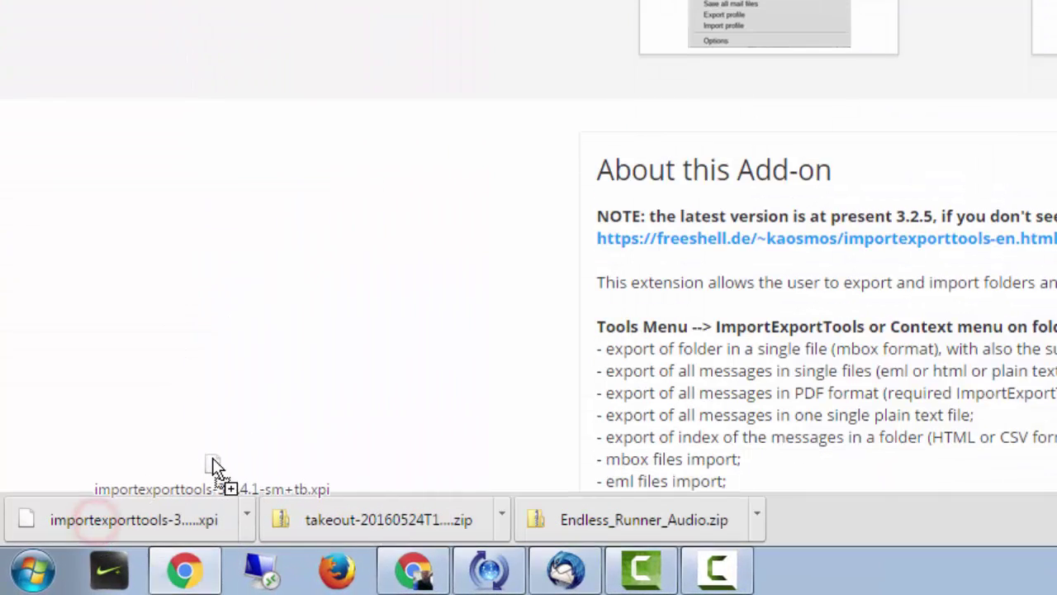
pyautogui.moveTo(152, 496)
pyautogui.mouseDown()
pyautogui.moveTo(568, 570)
pyautogui.moveTo(705, 15)
pyautogui.mouseUp()
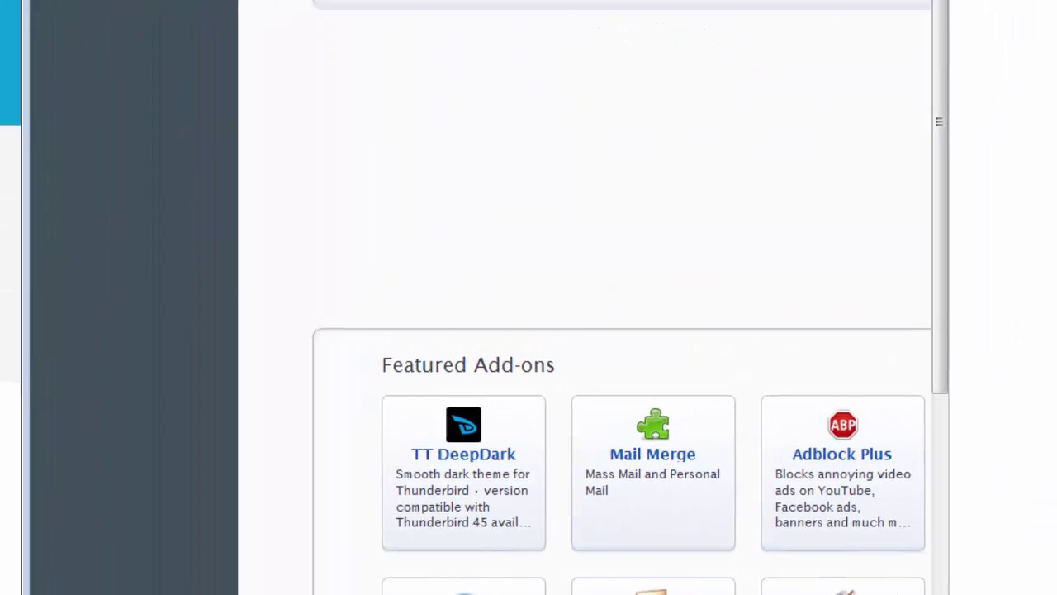
pyautogui.moveTo(460, 8); pyautogui.dragTo(370, 85)
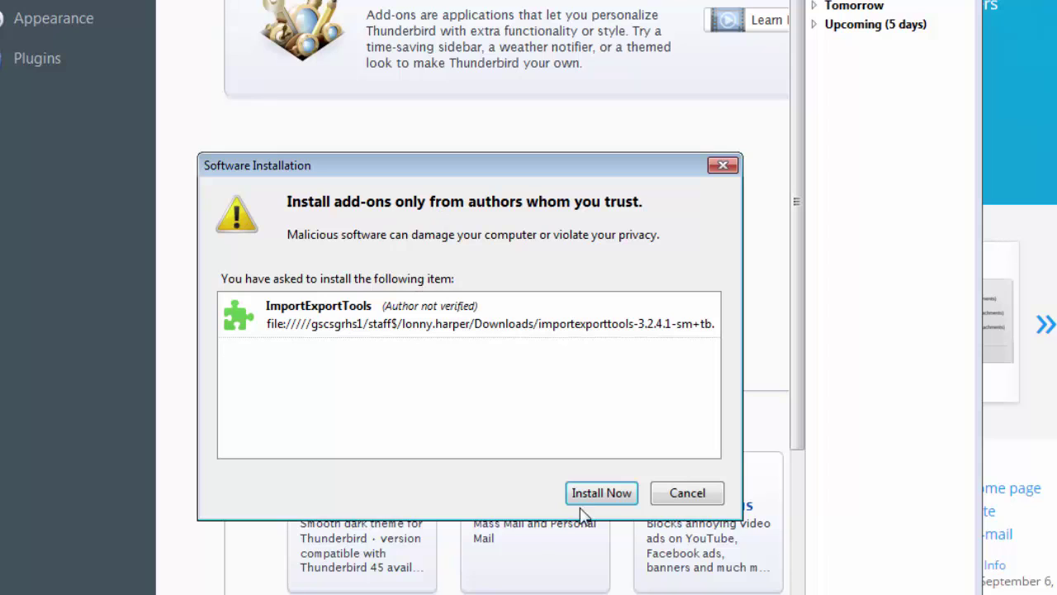
pyautogui.click(608, 493)
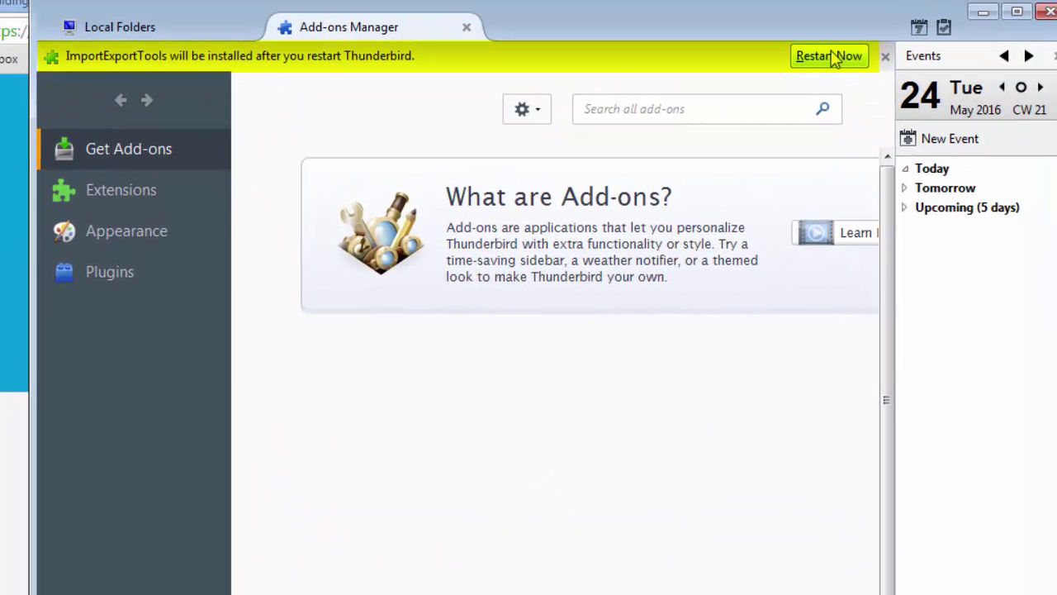
pyautogui.click(830, 56)
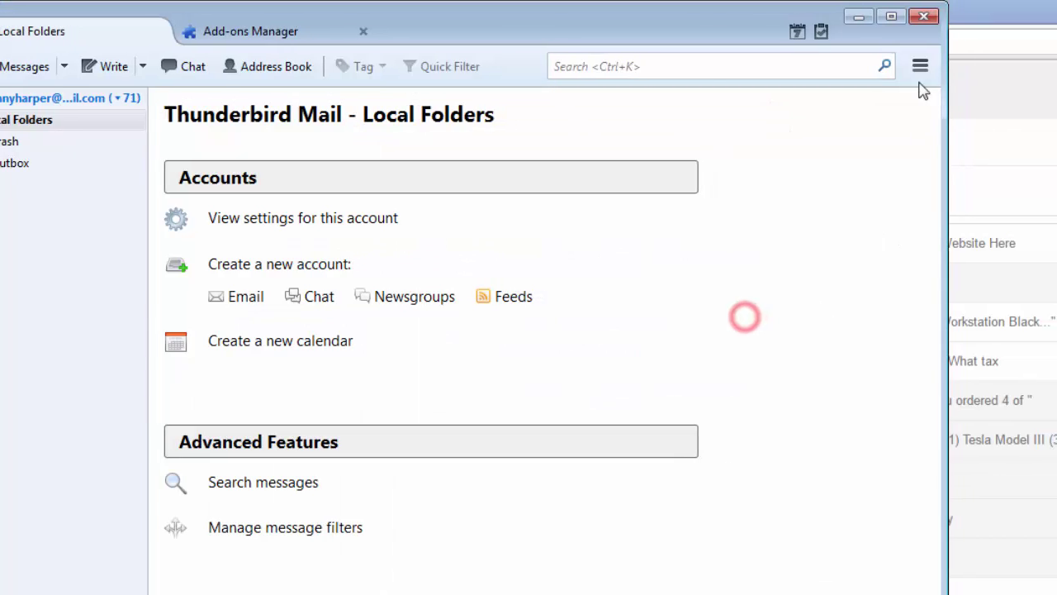
pyautogui.click(681, 71)
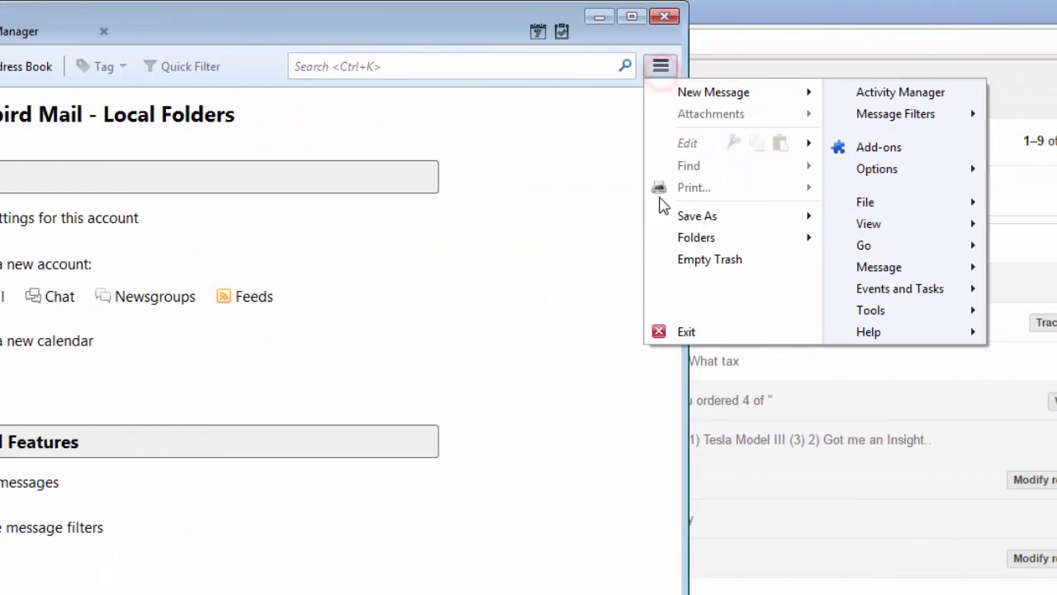
pyautogui.moveTo(665, 62)
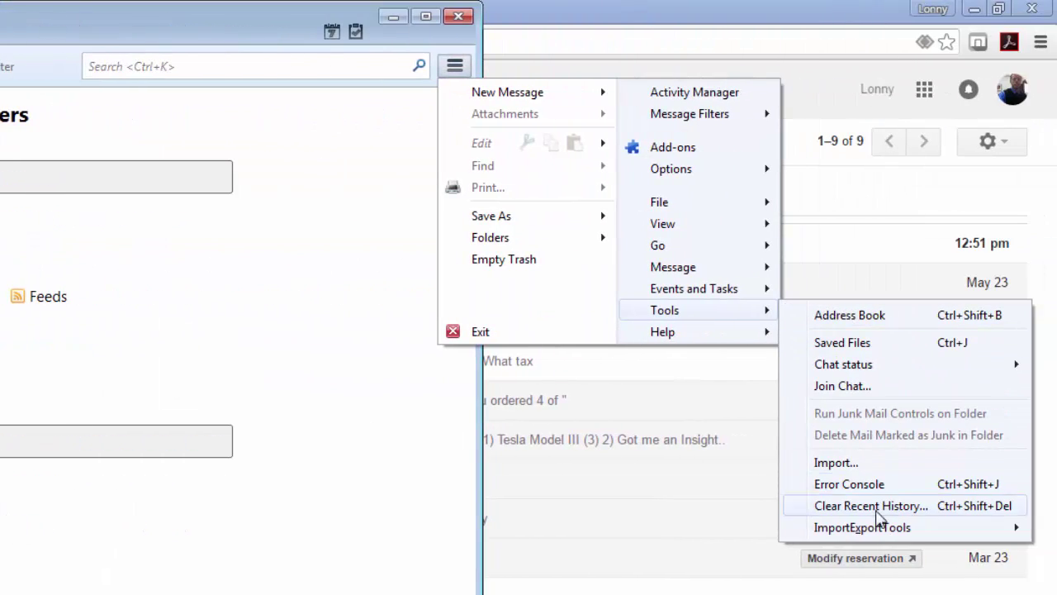
pyautogui.moveTo(862, 279)
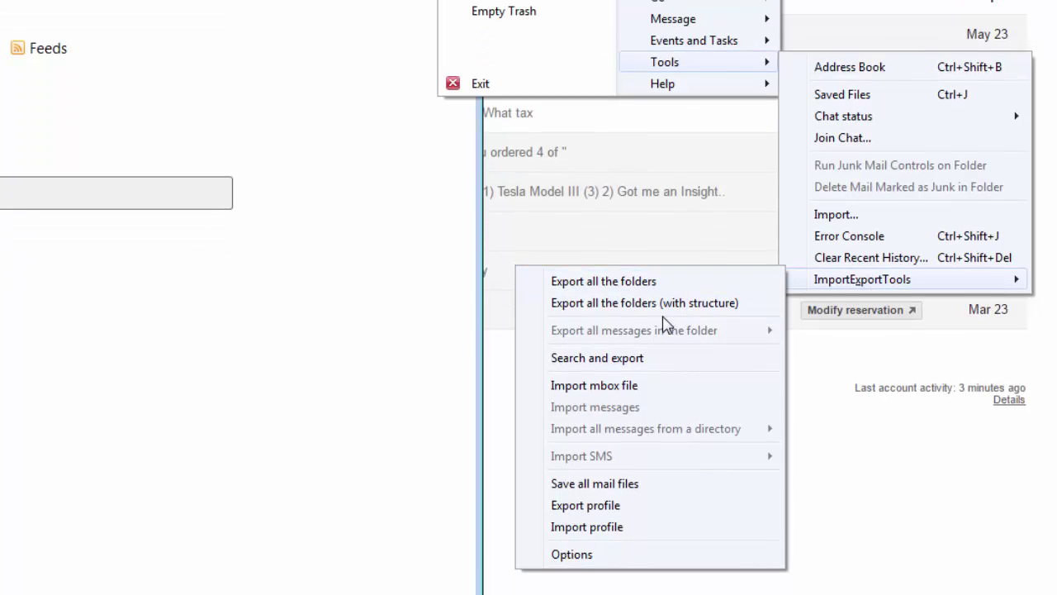
# - Start an ImportExportTools direct mbox import and browse to the Downloads folder
pyautogui.click(606, 386)
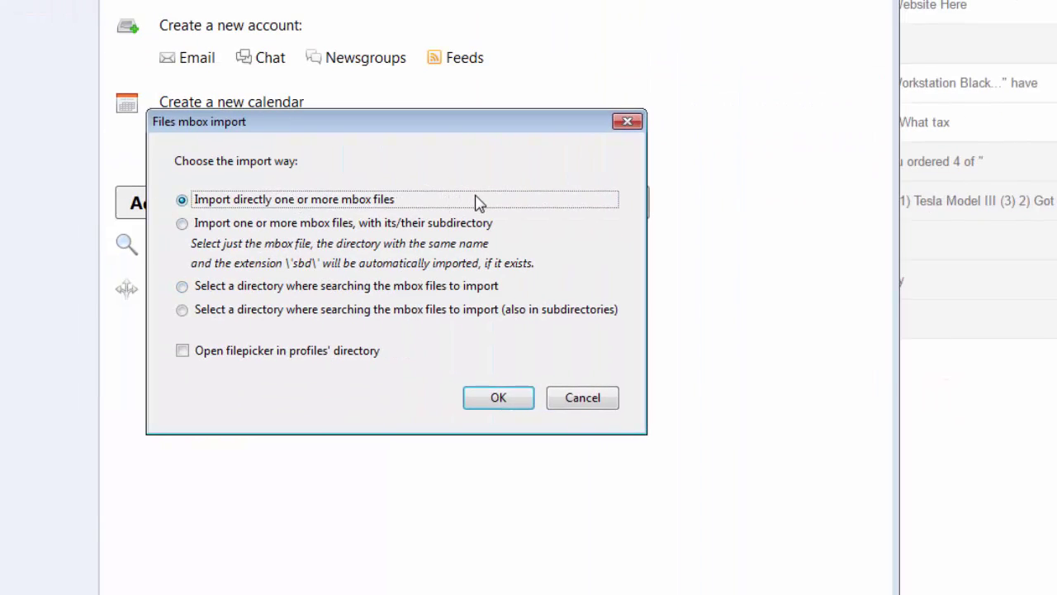
pyautogui.click(498, 399)
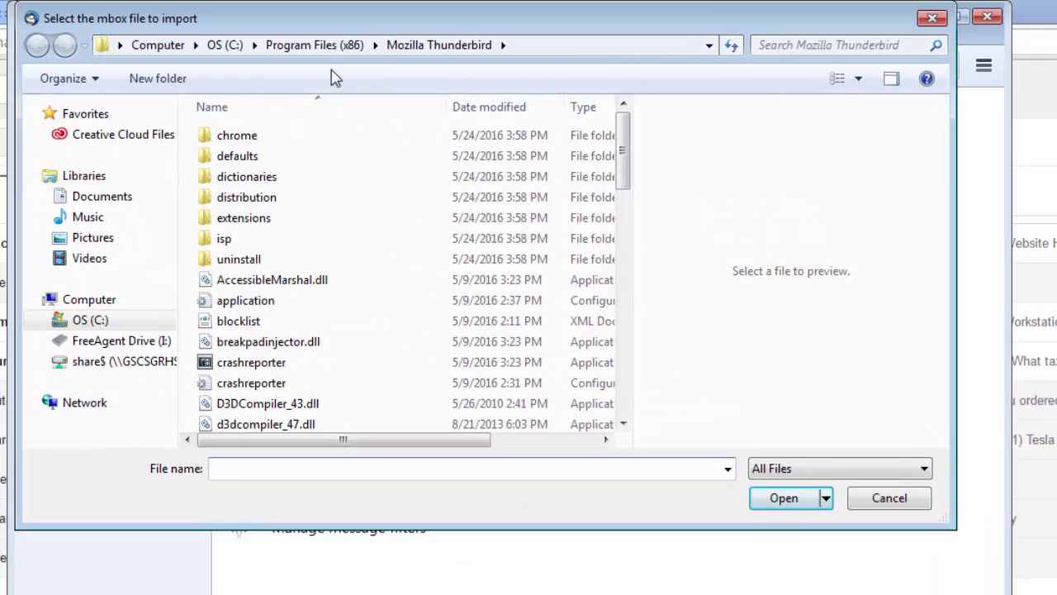
pyautogui.click(96, 201)
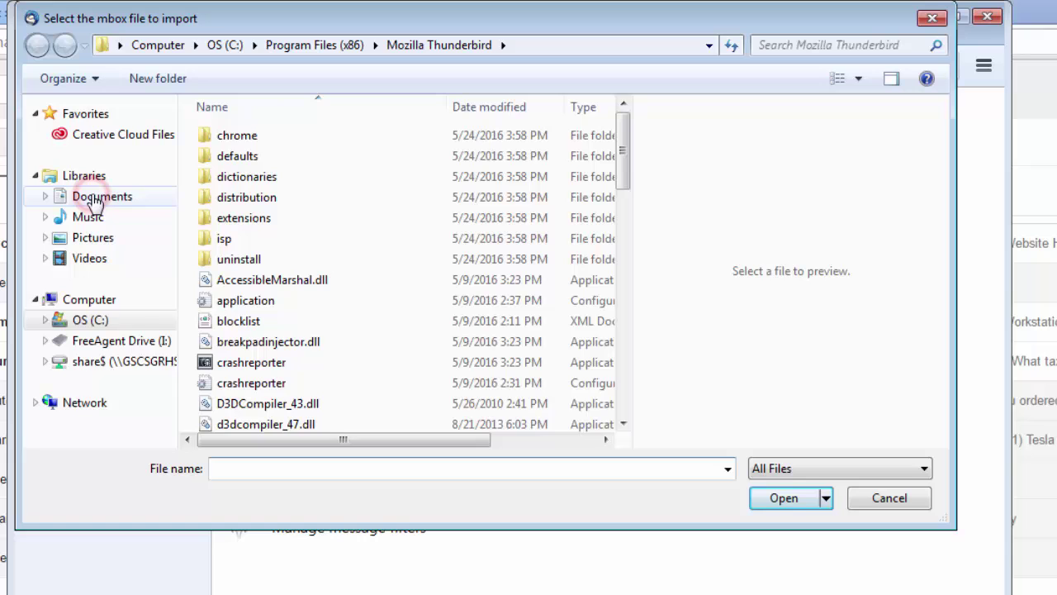
pyautogui.click(250, 211)
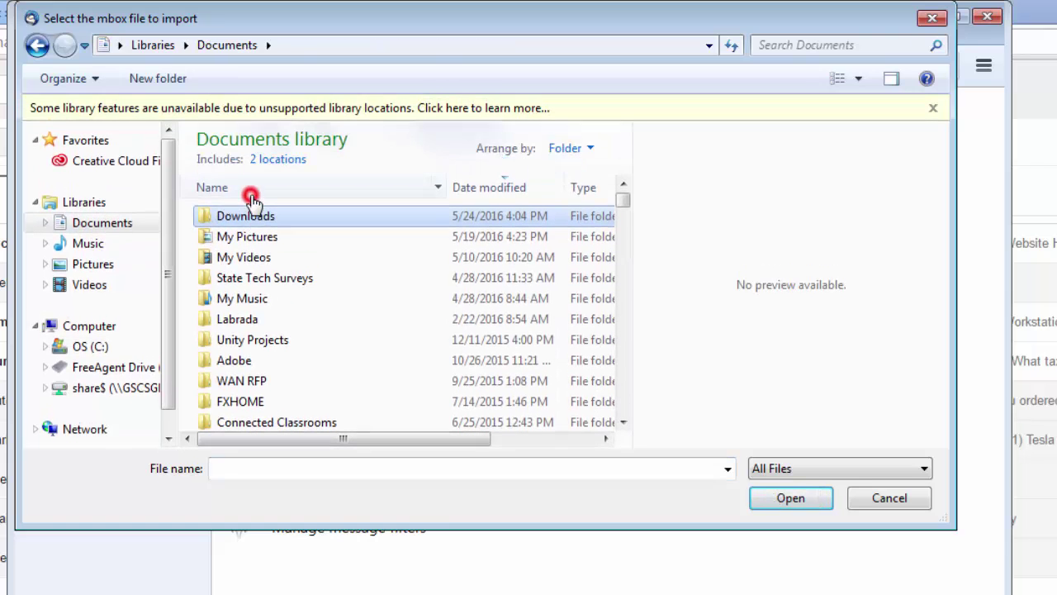
pyautogui.doubleClick(251, 219)
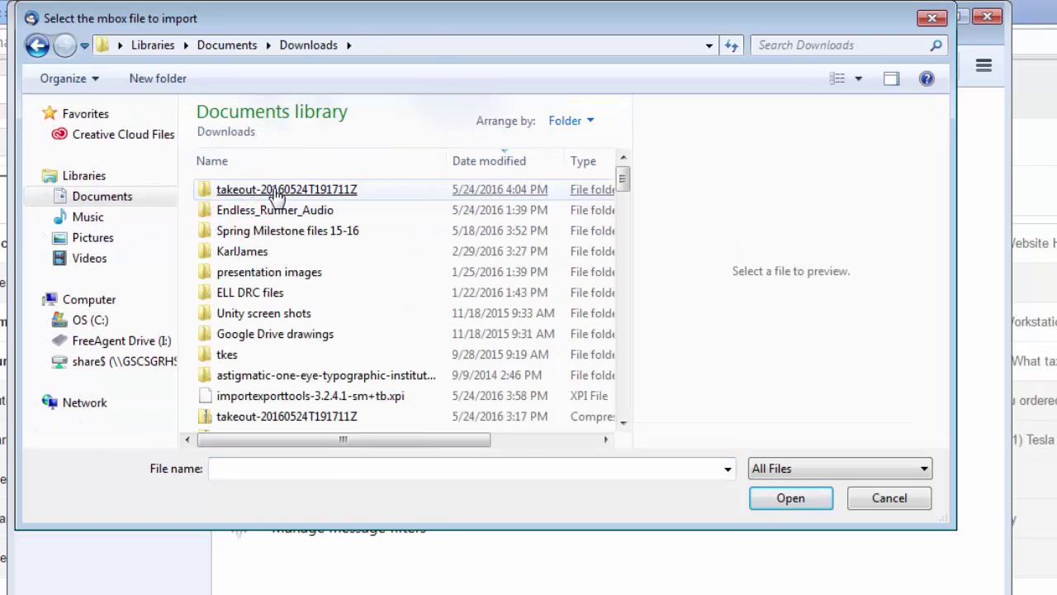
# - Navigate to takeout-20160524T191711Z\Takeout\Mail and import data center.mbox
pyautogui.doubleClick(256, 187)
pyautogui.click(258, 192)
pyautogui.doubleClick(256, 191)
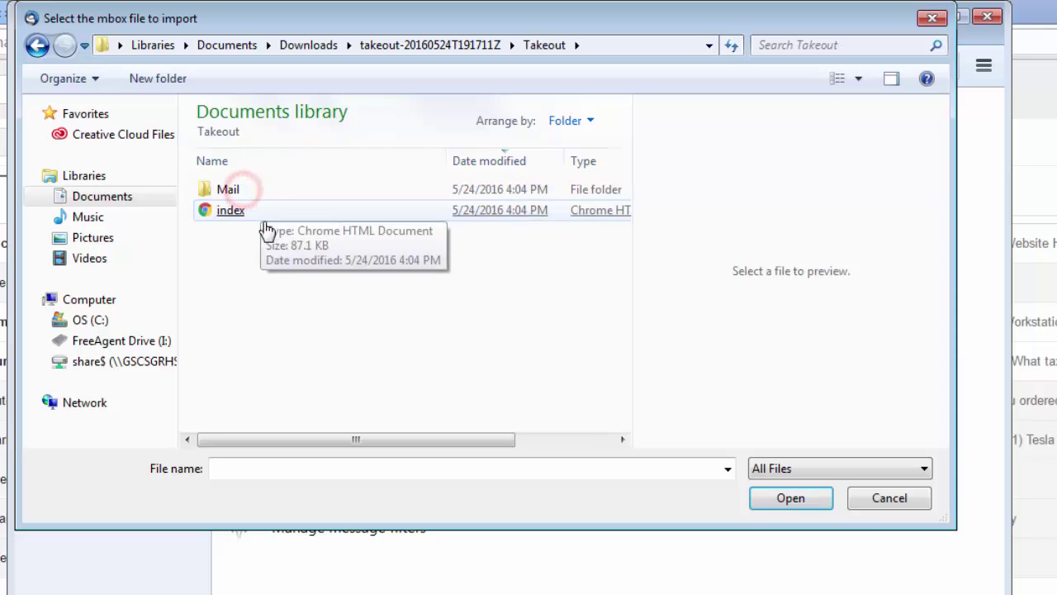
pyautogui.click(225, 198)
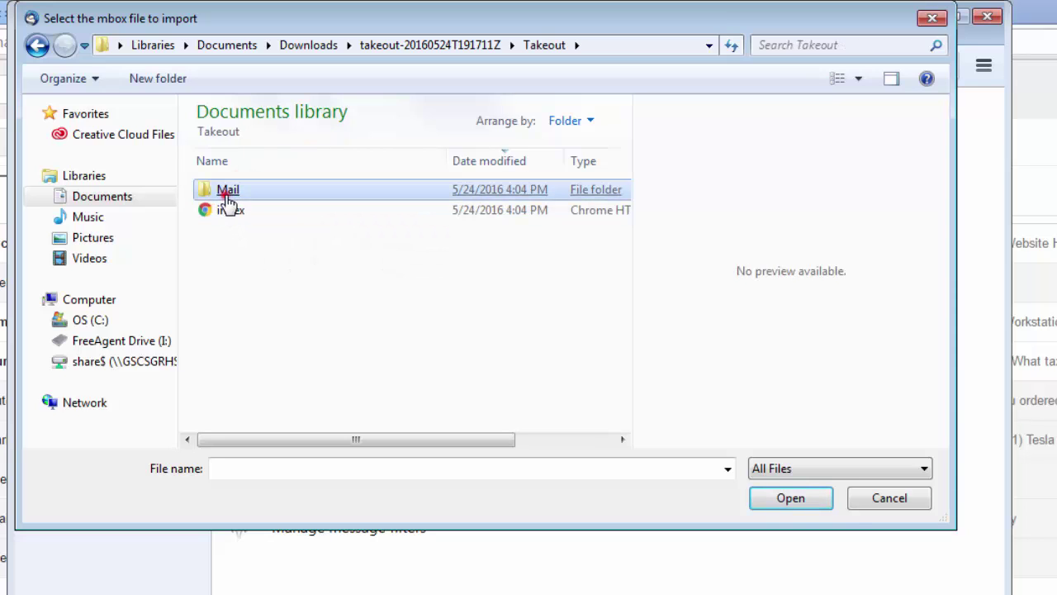
pyautogui.doubleClick(226, 196)
pyautogui.click(252, 194)
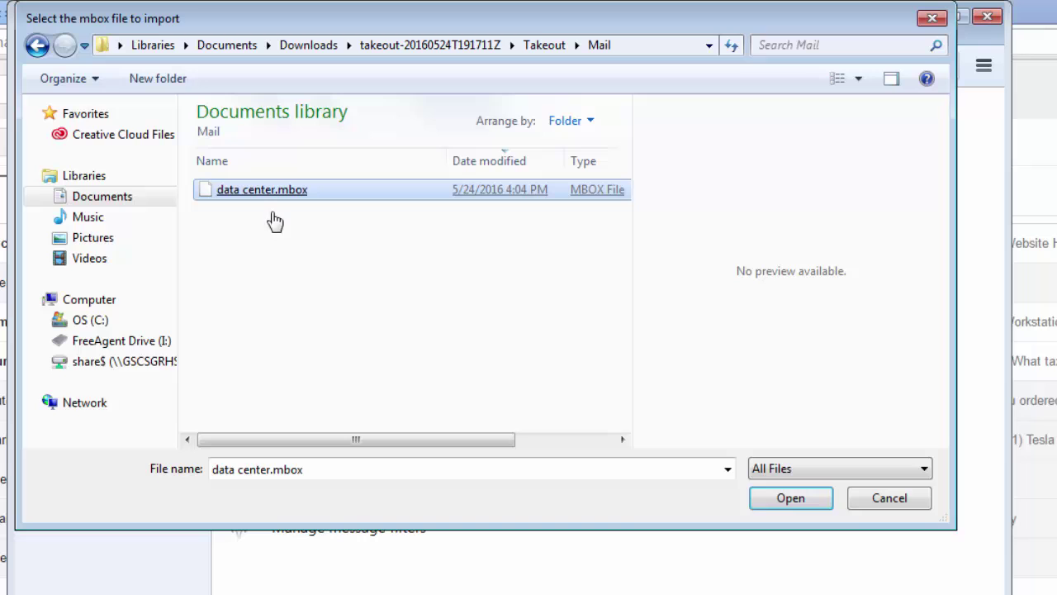
pyautogui.click(791, 499)
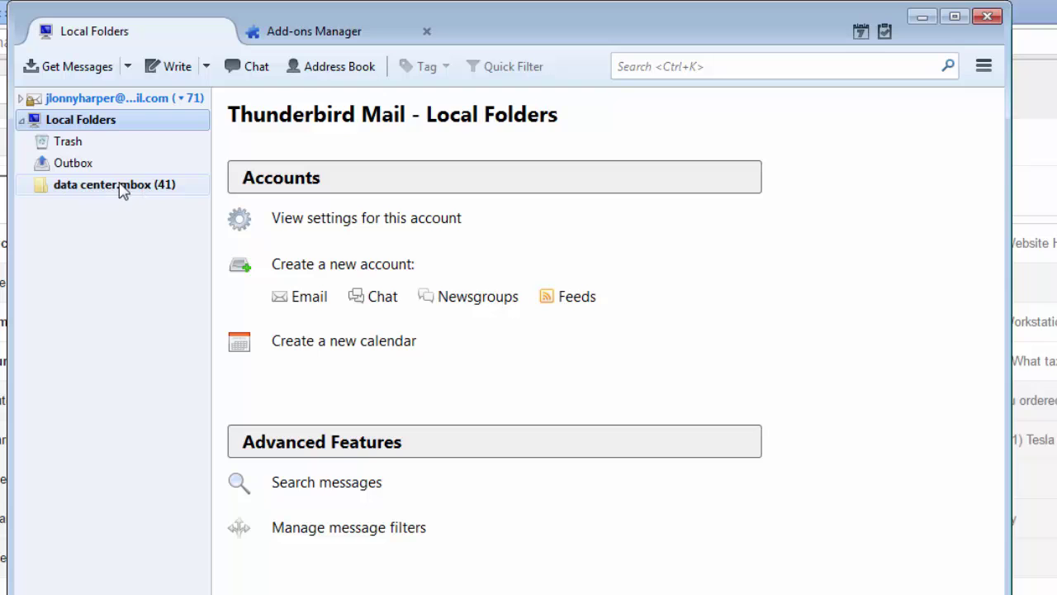
# - Open the data center.mbox folder and read through the 'Fwd: DOE circuit move' email
pyautogui.click(69, 194)
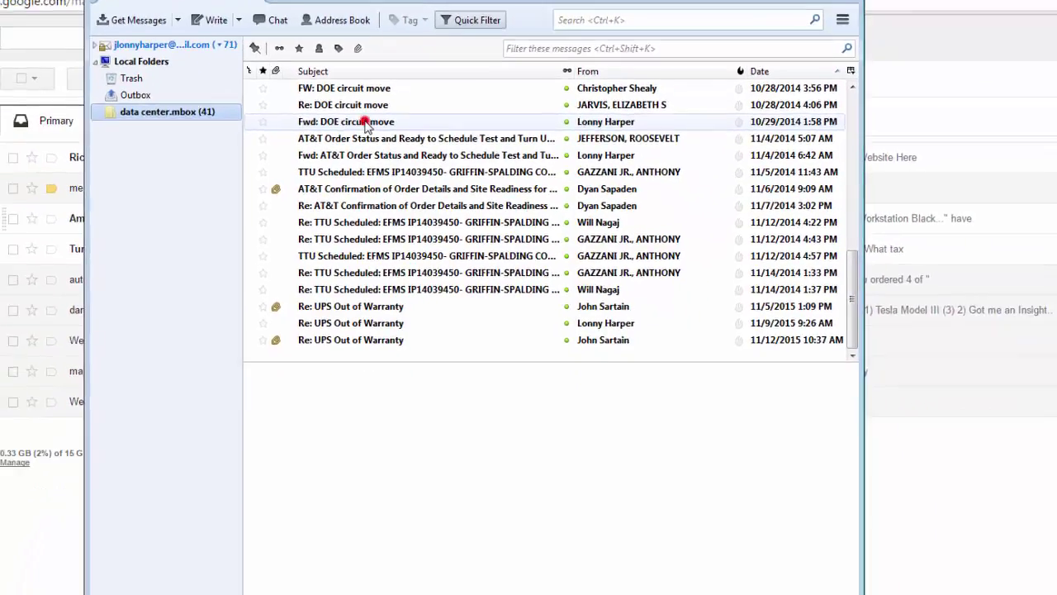
pyautogui.click(366, 122)
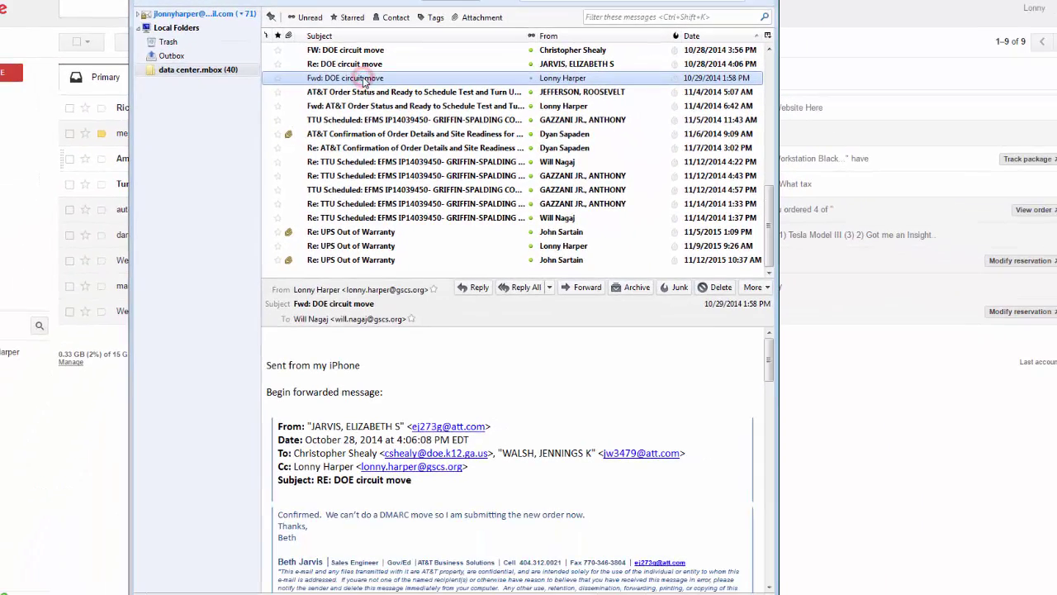
pyautogui.scroll(-2, 491, 507)
pyautogui.scroll(-3, 492, 506)
pyautogui.scroll(-3, 468, 398)
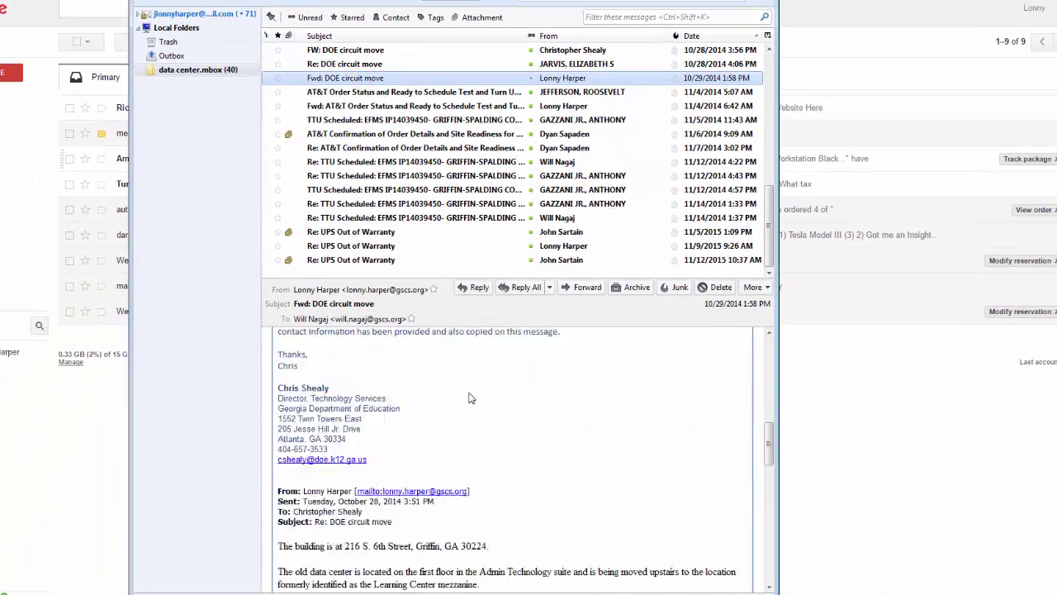
pyautogui.scroll(-2, 469, 398)
pyautogui.scroll(-2, 468, 398)
pyautogui.scroll(5, 471, 400)
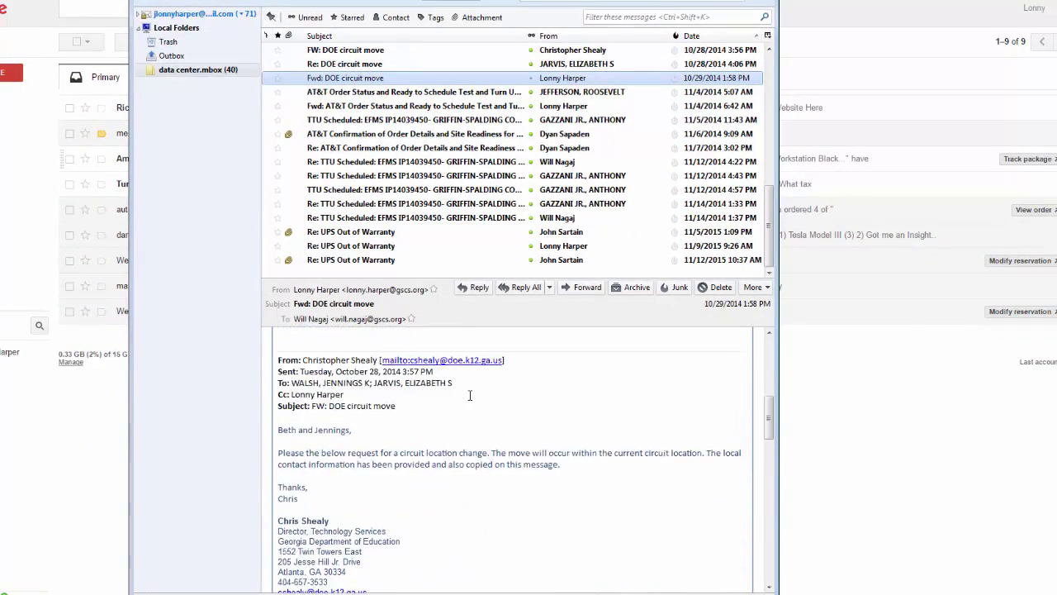